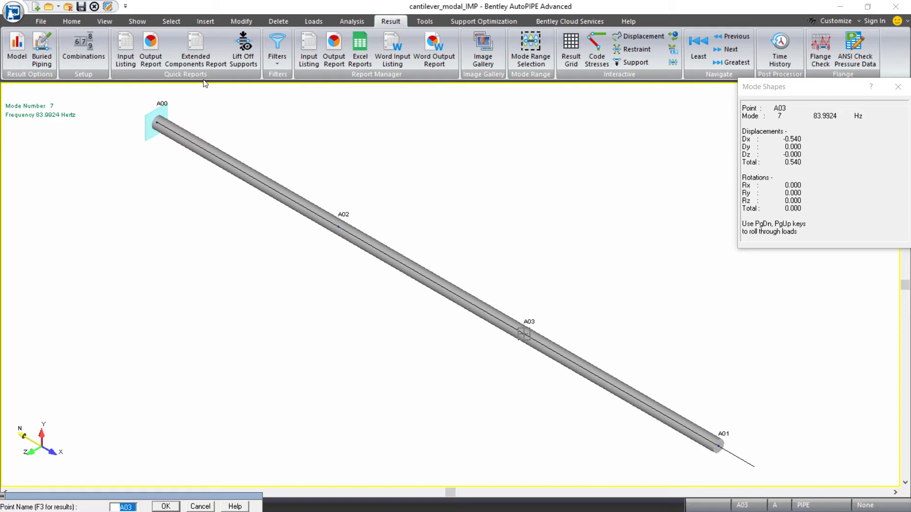
- Undo the run insert and analysis, removing points A02, A03 and the mode results
click(82, 22)
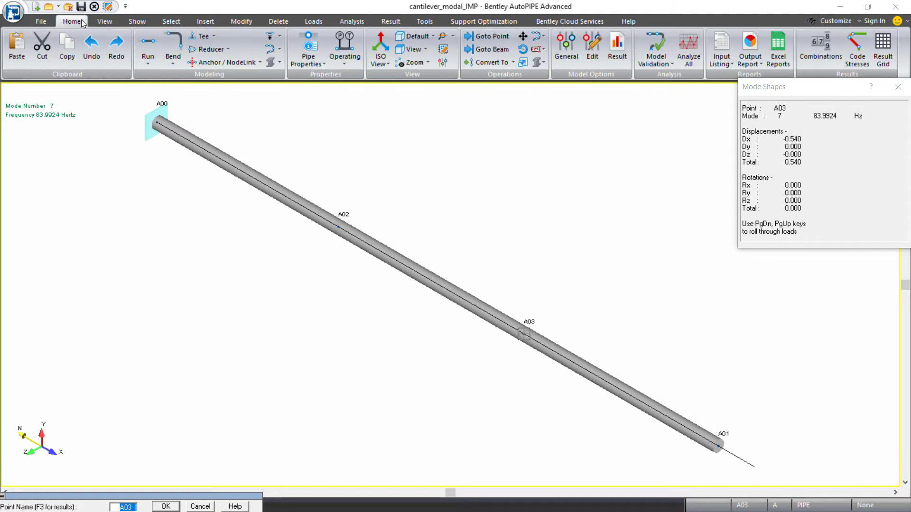
click(86, 55)
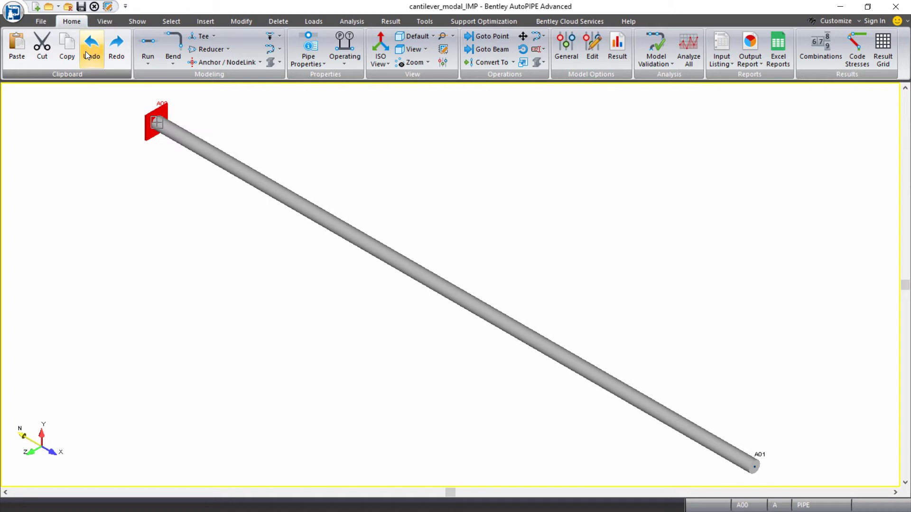
- In the model options, set mass points per span to A (automatic) with a 100.0 Hz cutoff frequency
click(89, 50)
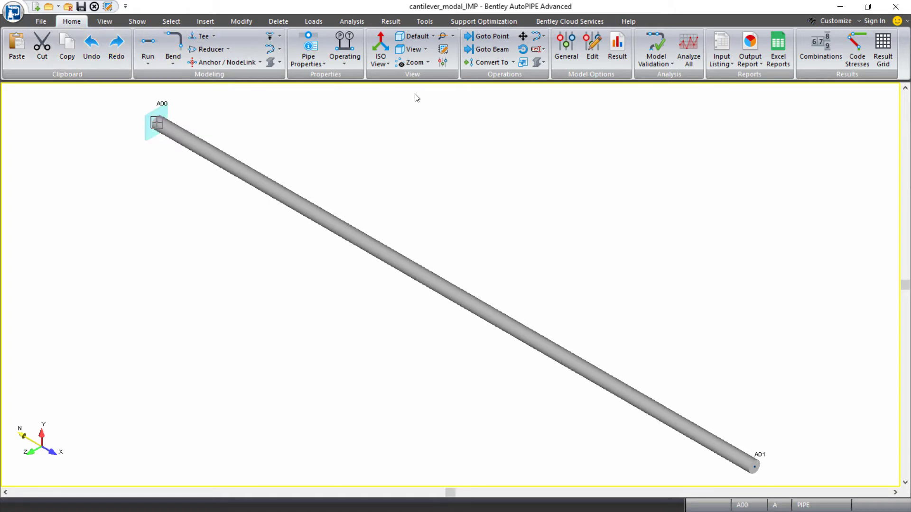
click(426, 21)
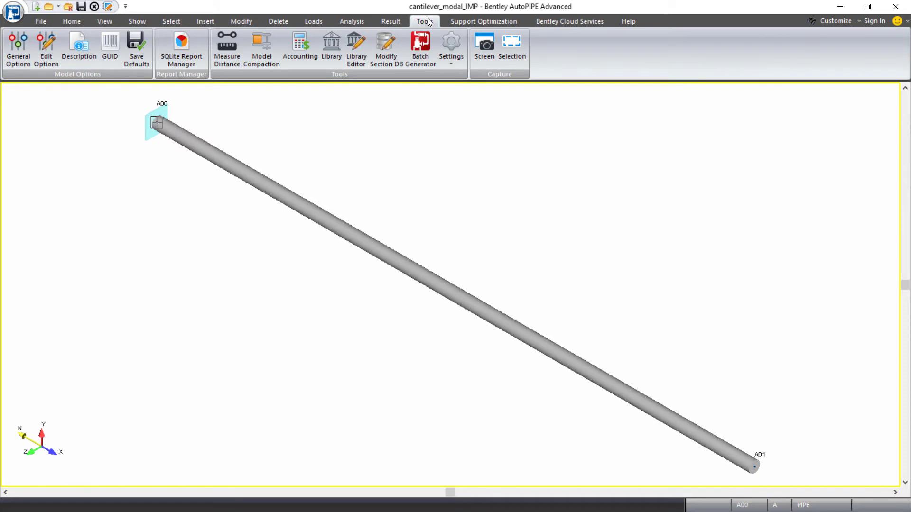
click(46, 56)
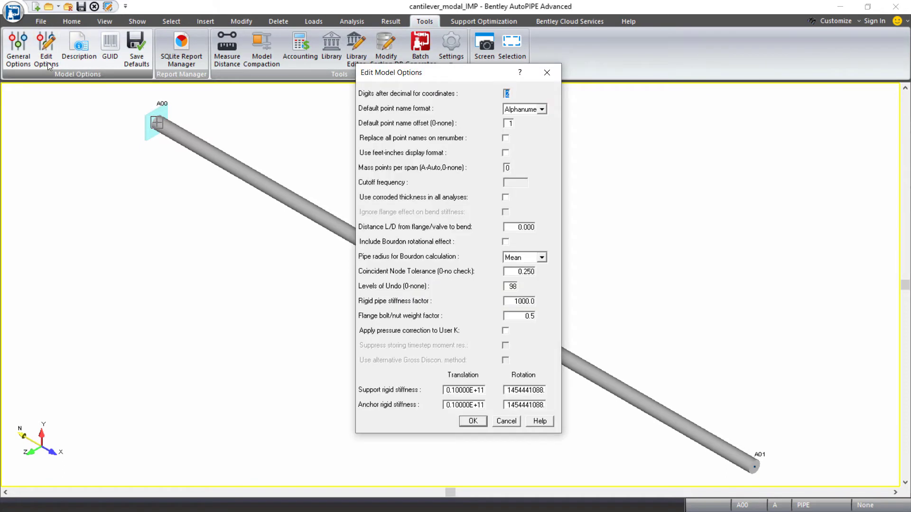
double_click(506, 166)
text(A)
key(Tab)
click(473, 421)
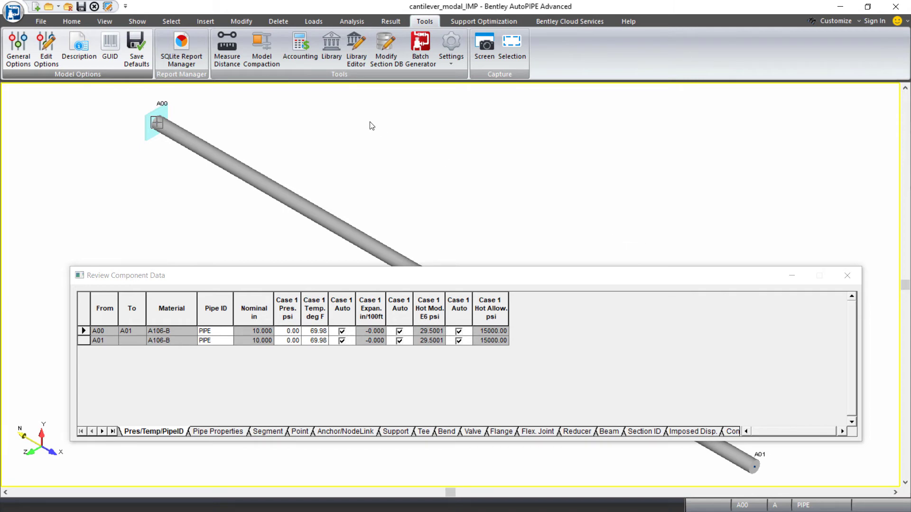
- Start an input listing report with only Coordinates added to the selected reports
click(398, 22)
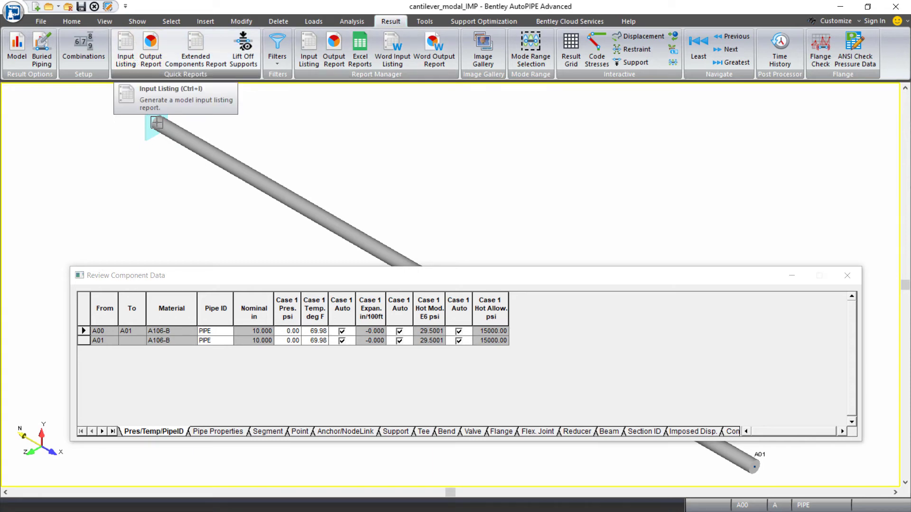
click(134, 60)
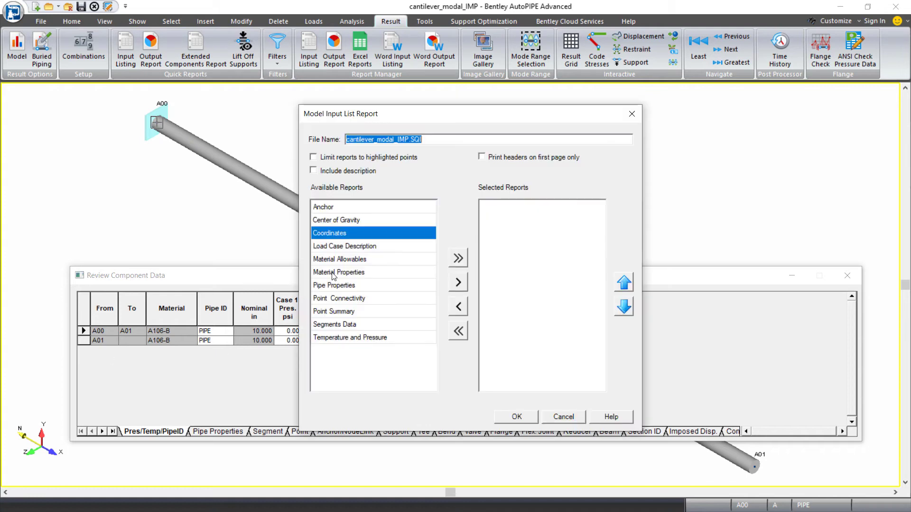
click(363, 234)
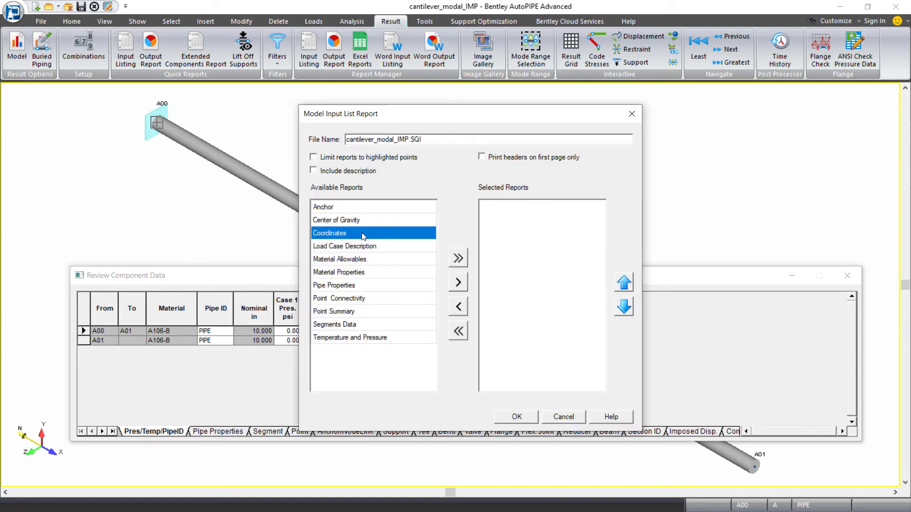
click(454, 282)
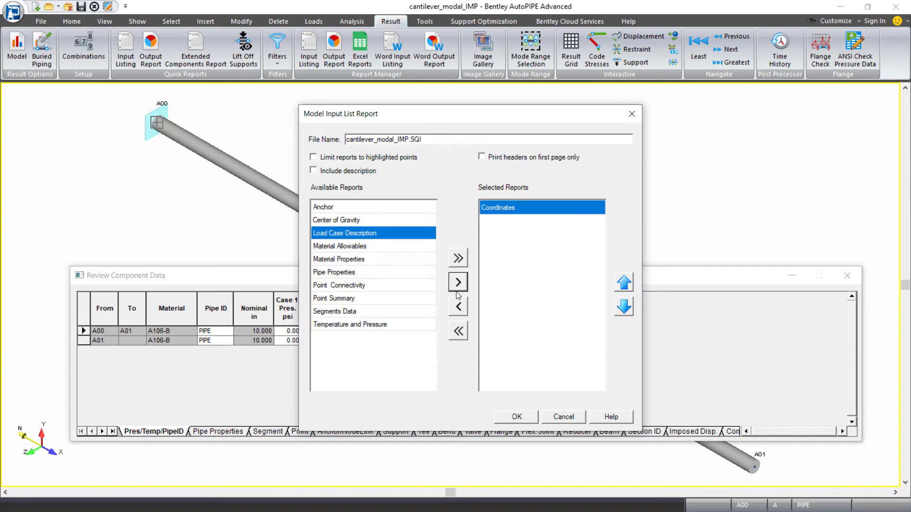
- Generate the Coordinates report and highlight the 10 mass points listed for A00
click(517, 417)
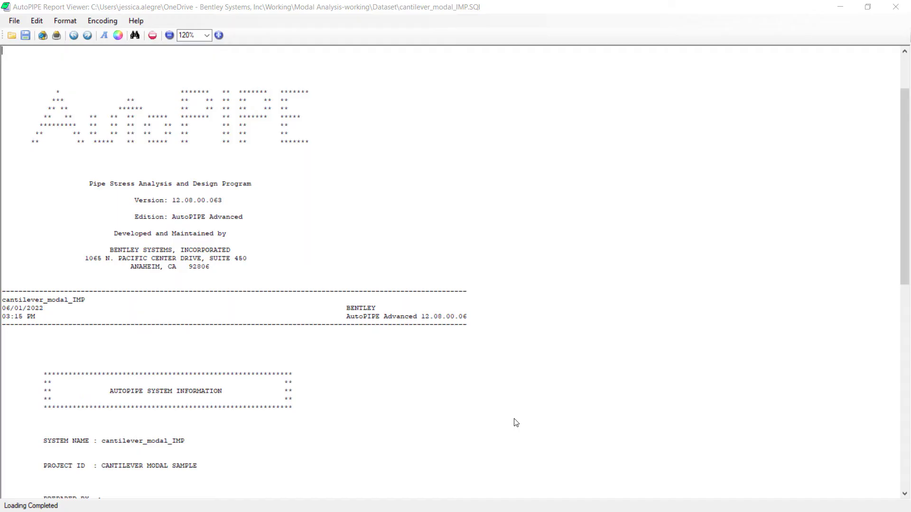
scroll(516, 422, down, 15)
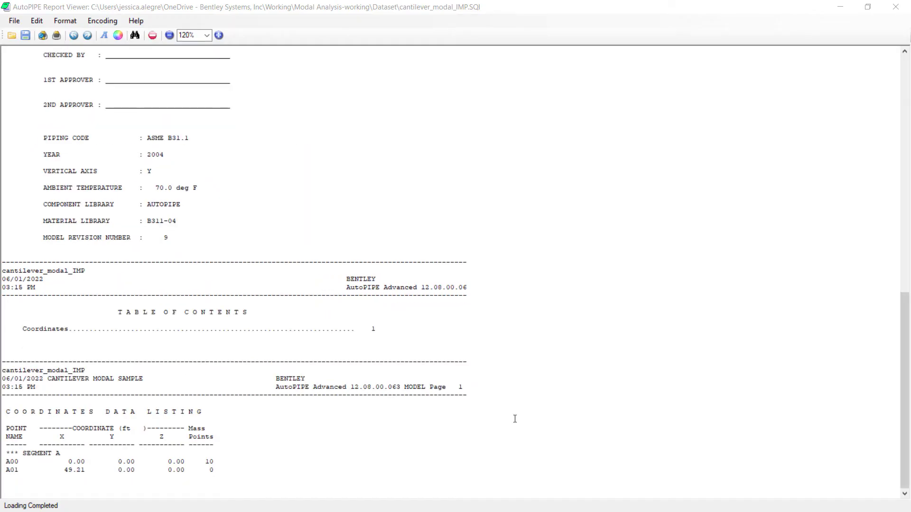
double_click(210, 461)
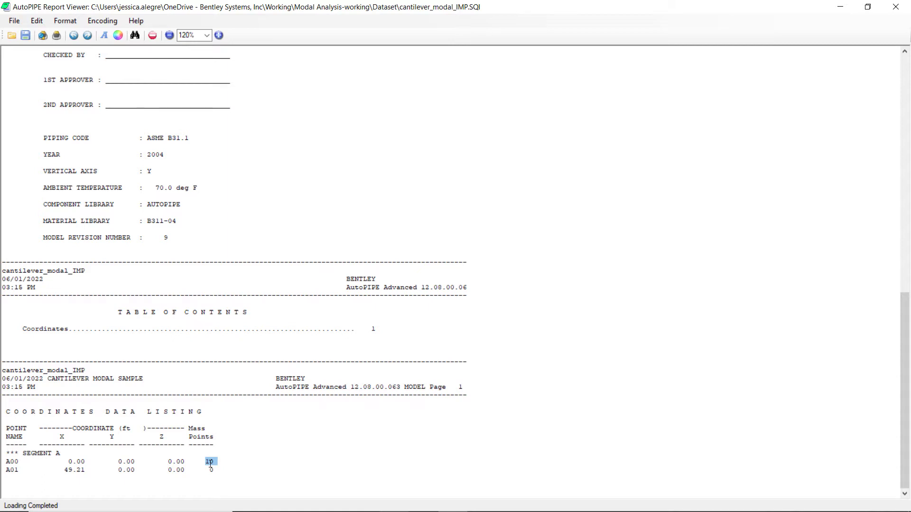
- Close the Report Viewer and rerun Analyze All with static and modal analyses
click(894, 9)
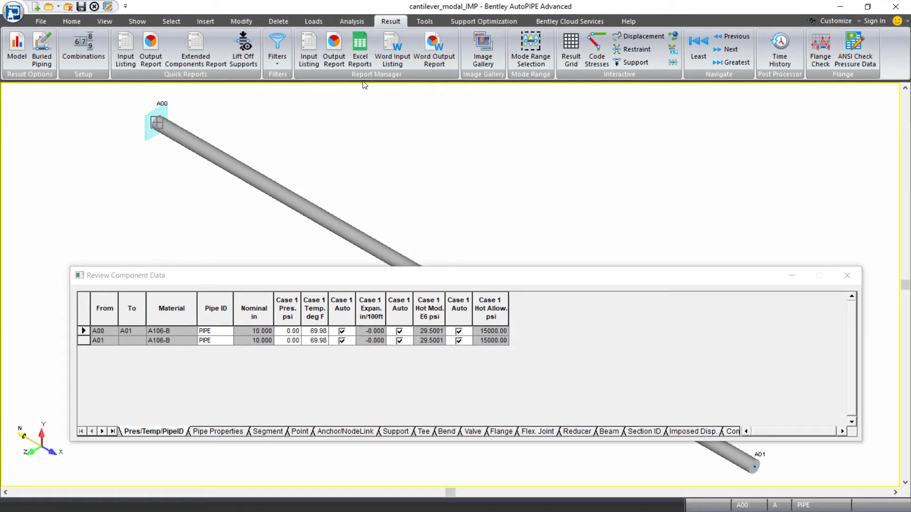
click(351, 24)
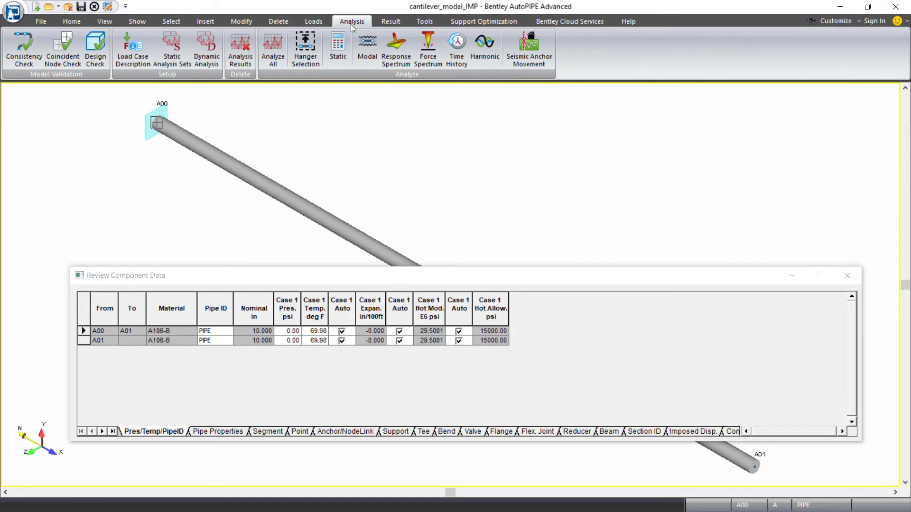
click(273, 49)
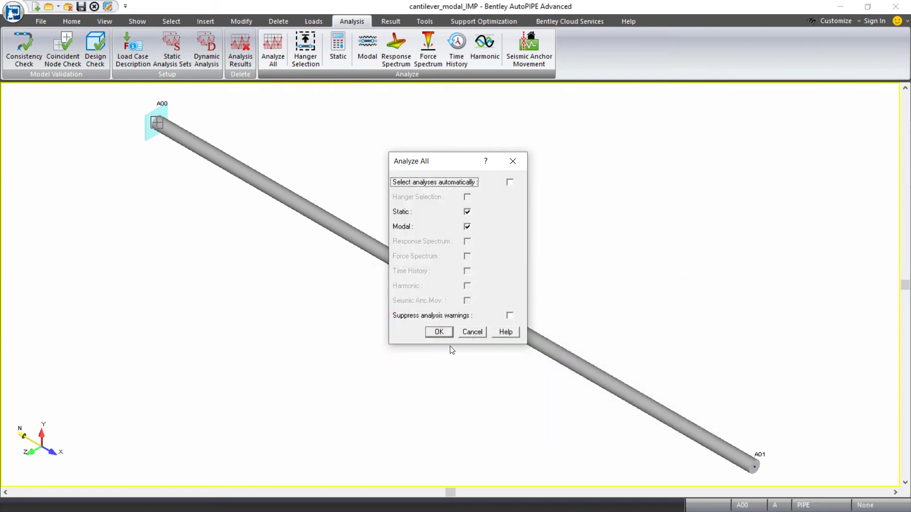
click(450, 332)
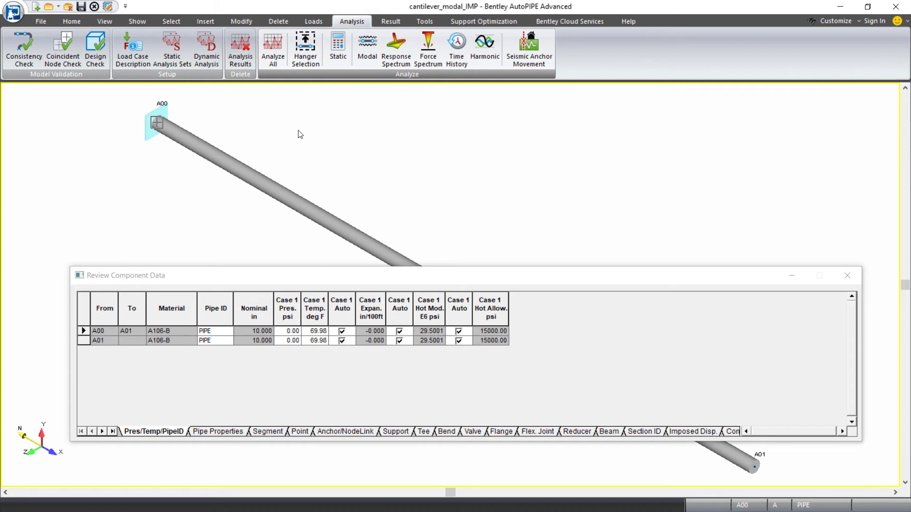
- Plot mode 1 at 1.1781 Hz as an animated mode shape
click(392, 22)
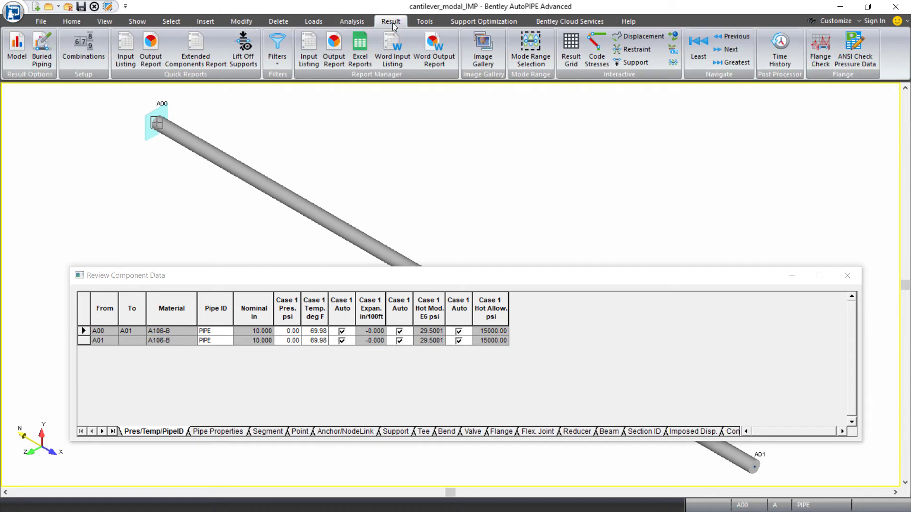
click(672, 63)
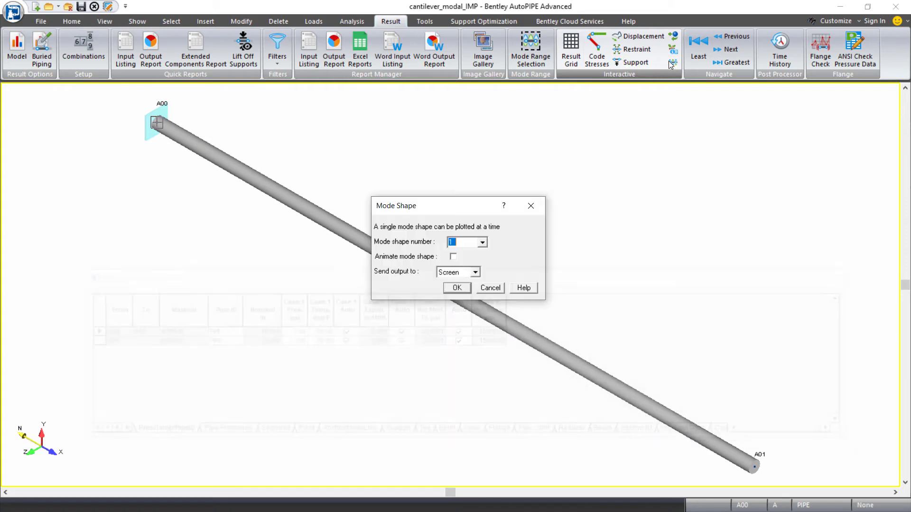
click(482, 243)
scroll(472, 269, down, 1)
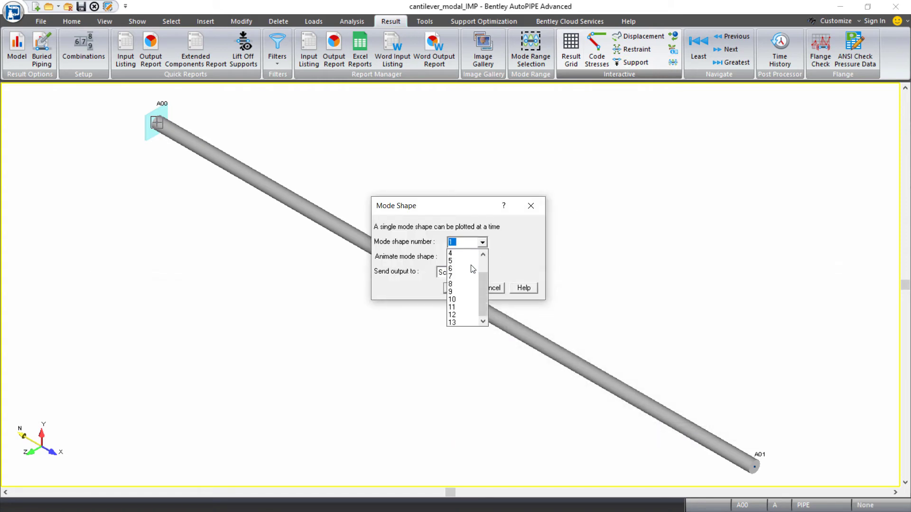
scroll(472, 269, up, 1)
click(483, 242)
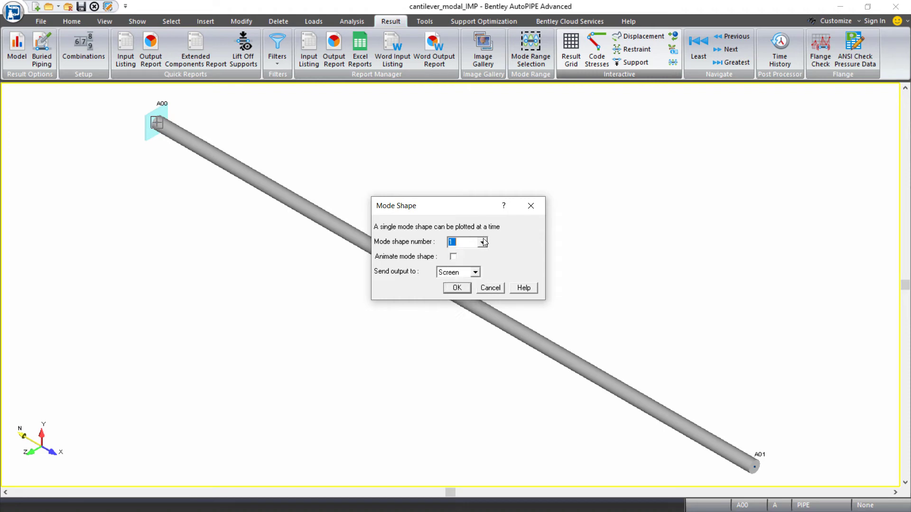
click(456, 257)
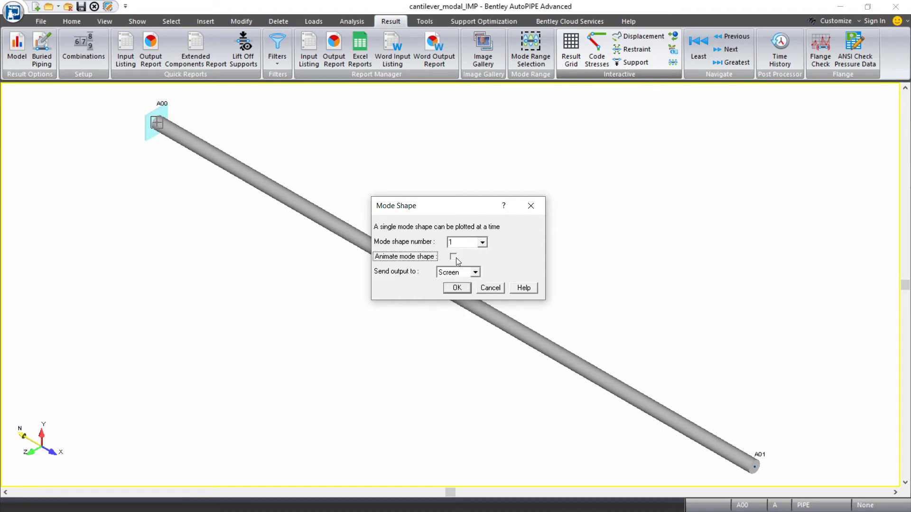
click(457, 288)
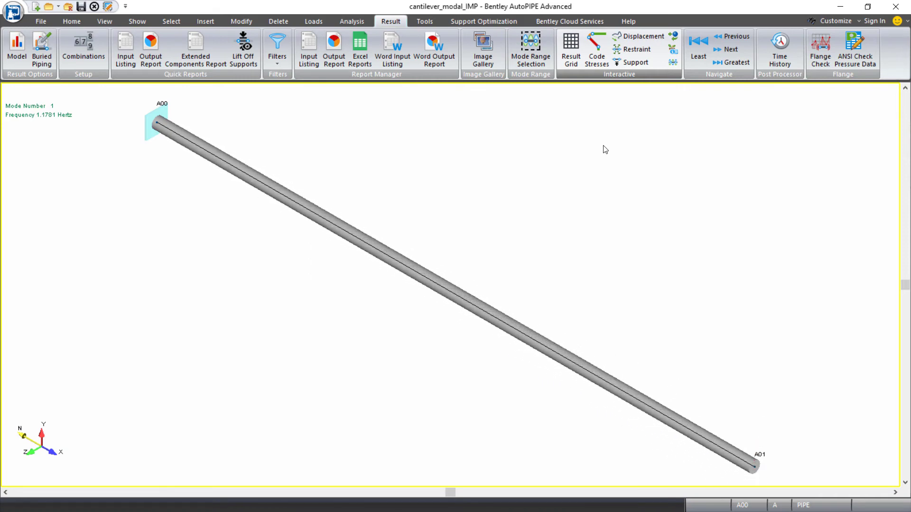
- Step the animated shape through modes 2 to 10, including 7.2948, 38.9097 and 63.1422 Hz
click(728, 49)
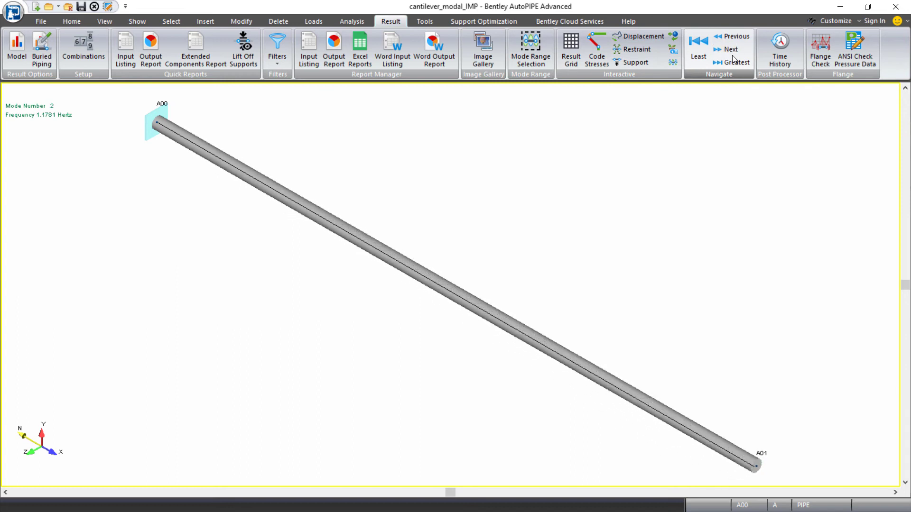
click(731, 54)
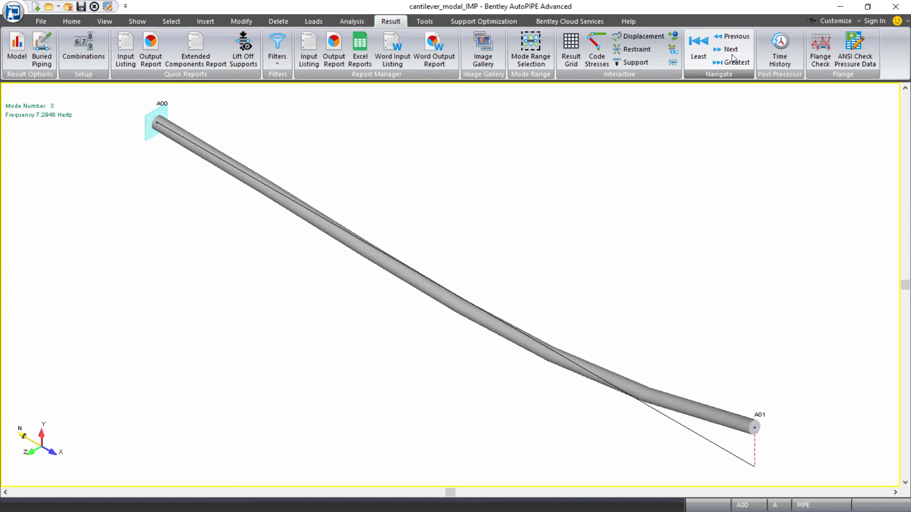
click(730, 51)
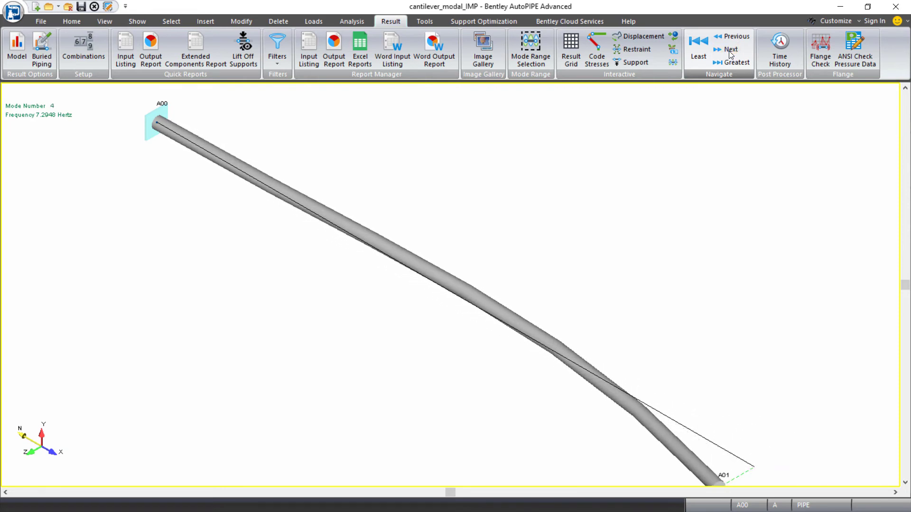
click(728, 51)
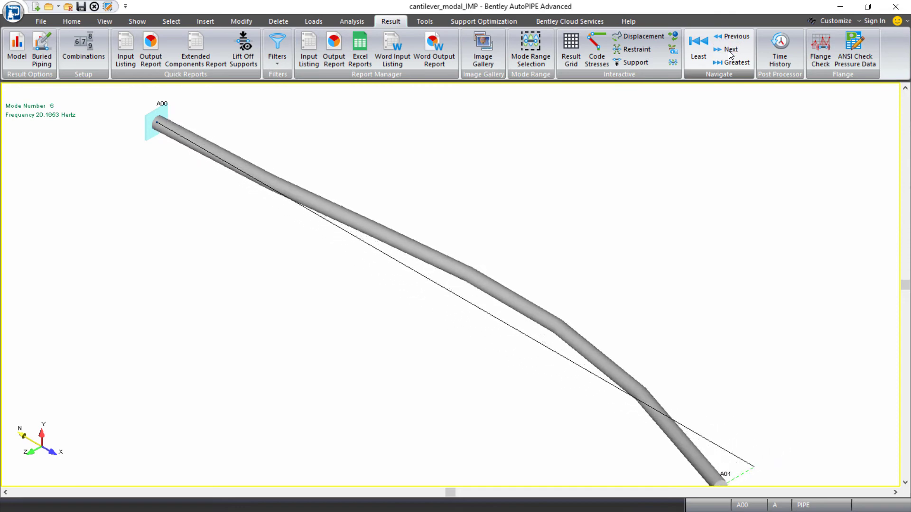
click(729, 51)
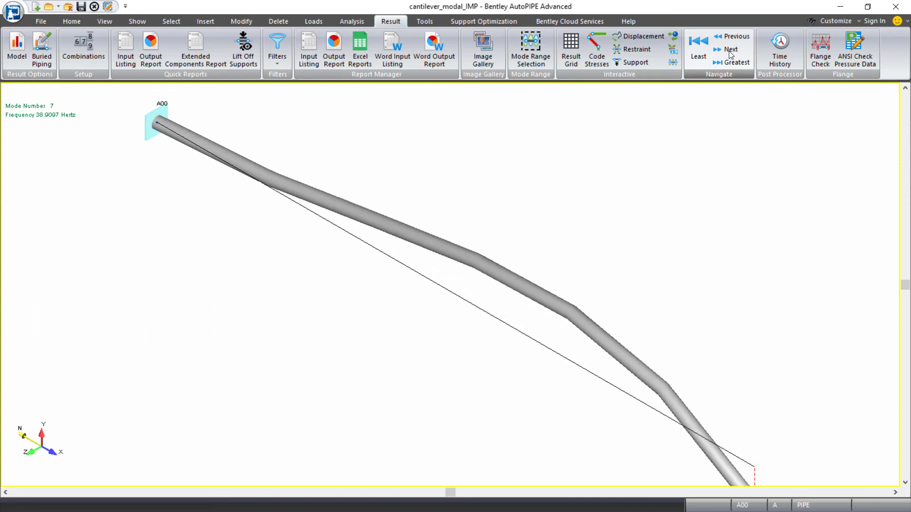
click(729, 50)
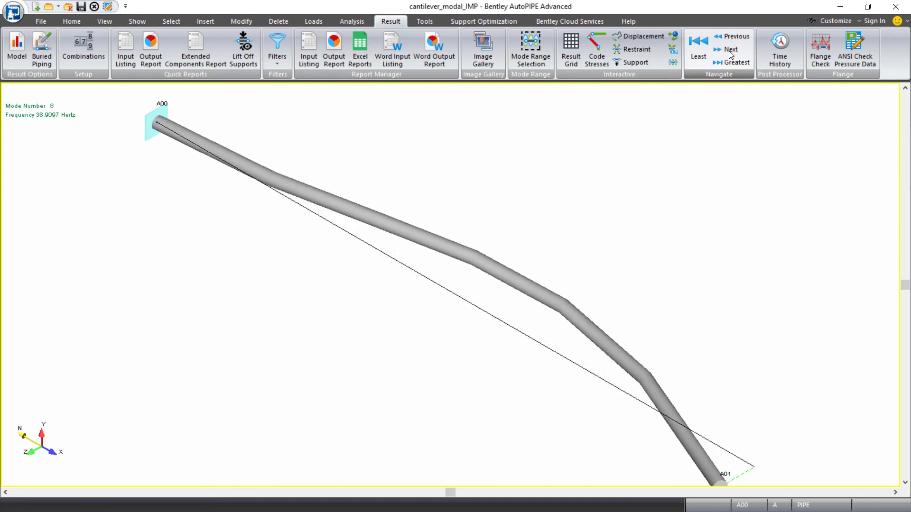
click(728, 51)
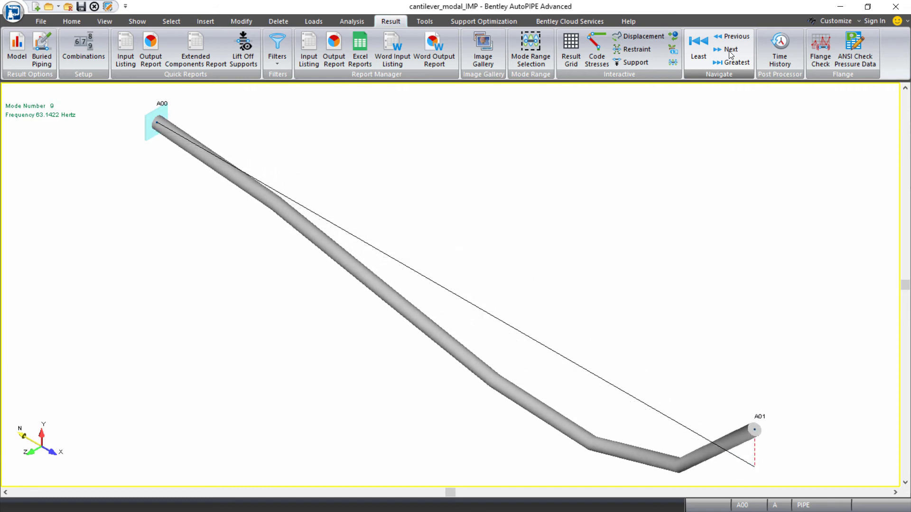
click(728, 50)
- Advance through mode 11 (84.8858 Hz) and mode 12 (92.1855 Hz) to final mode 13
click(729, 50)
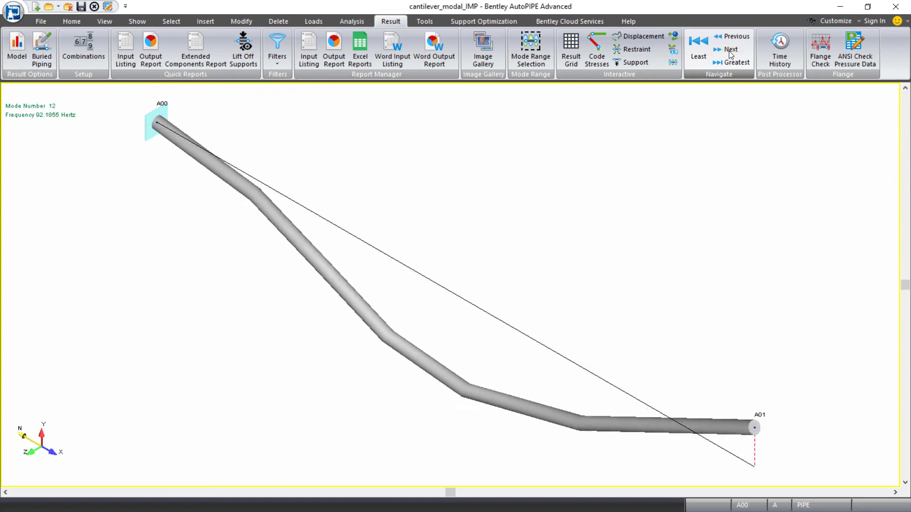
click(729, 50)
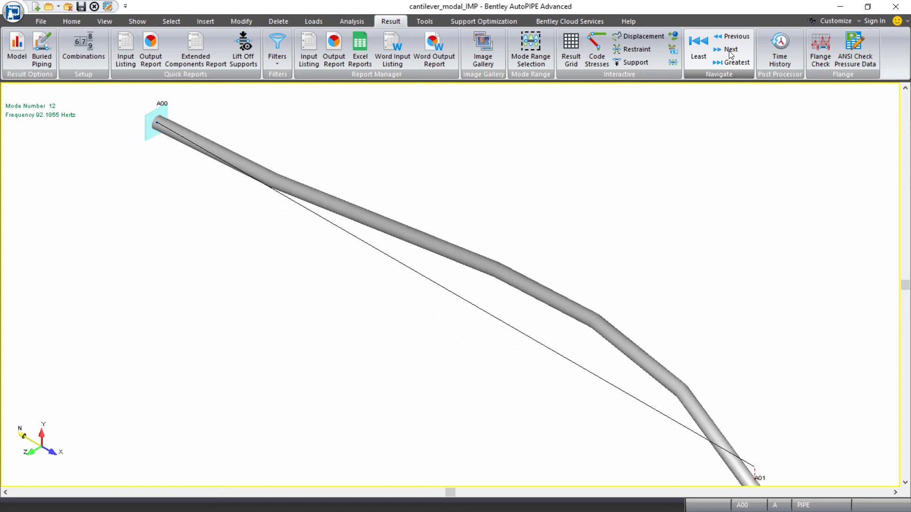
click(729, 51)
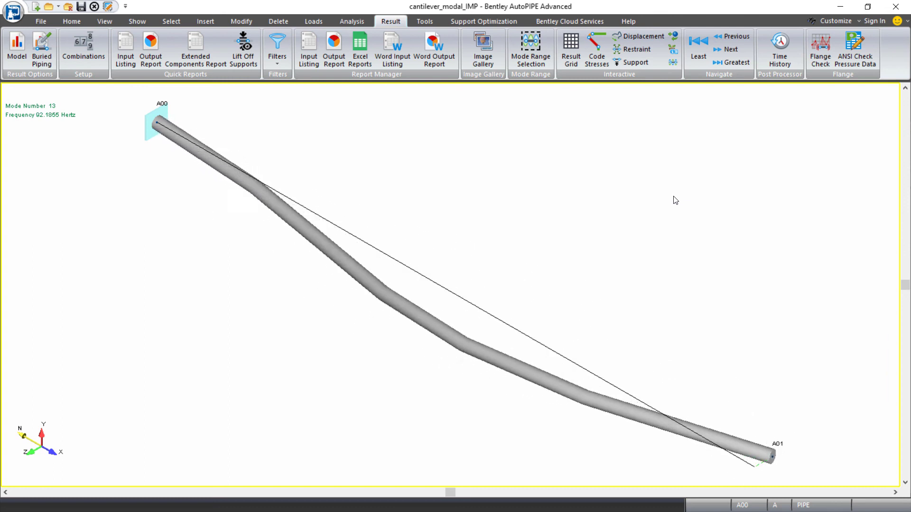
- Display mode 13 point results at A00, showing zero displacements and rotations
click(641, 36)
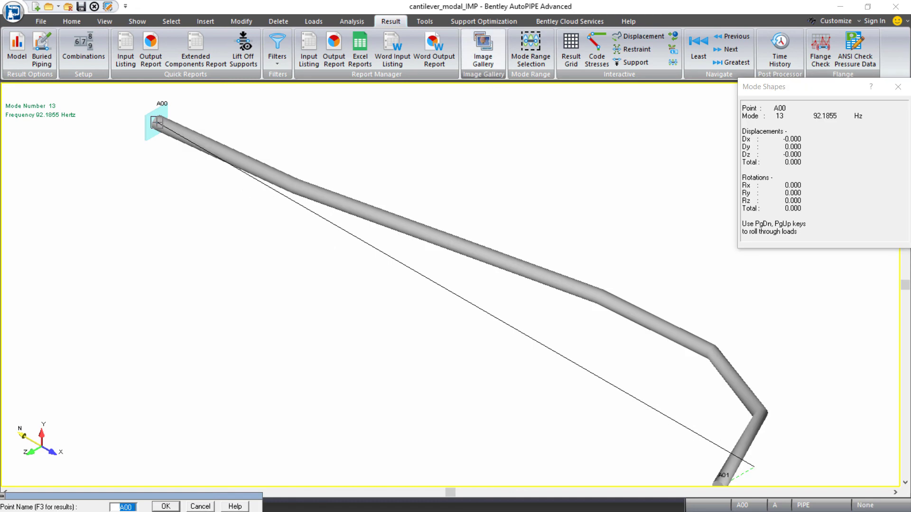